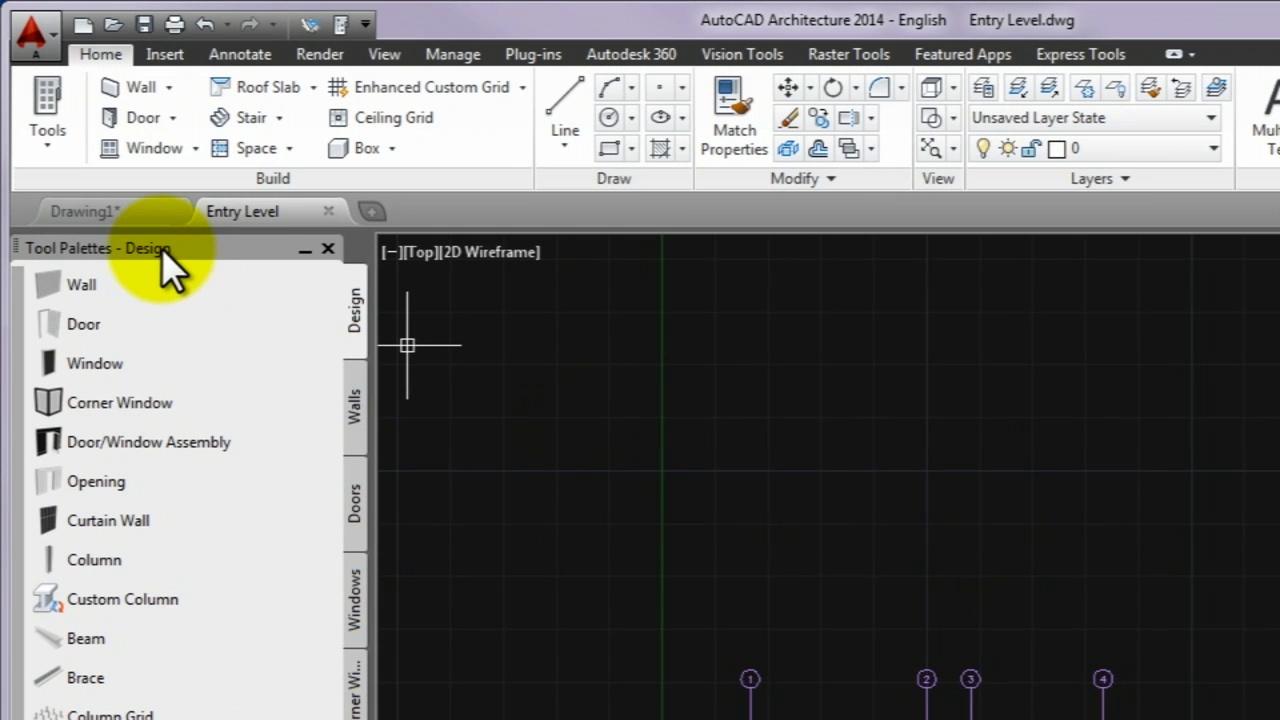
Switch the Tool Palettes to the Design group and show its Walls tab.
right_click(165, 262)
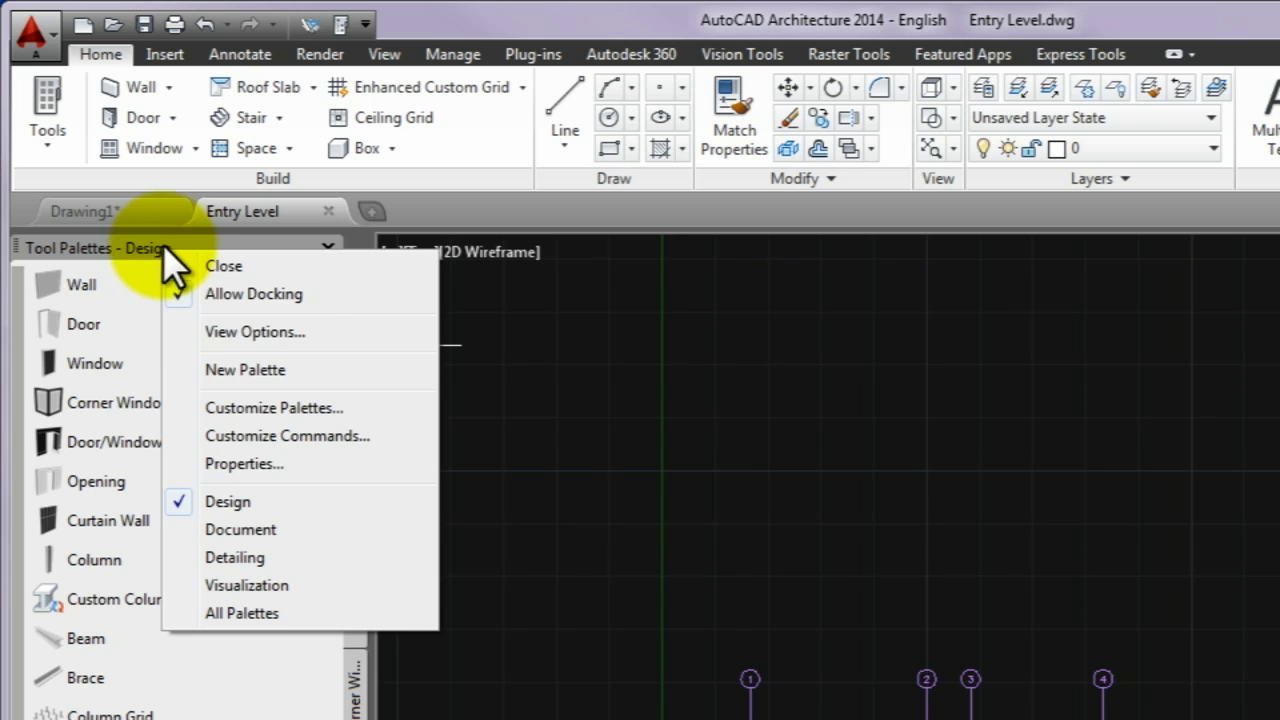
click(240, 505)
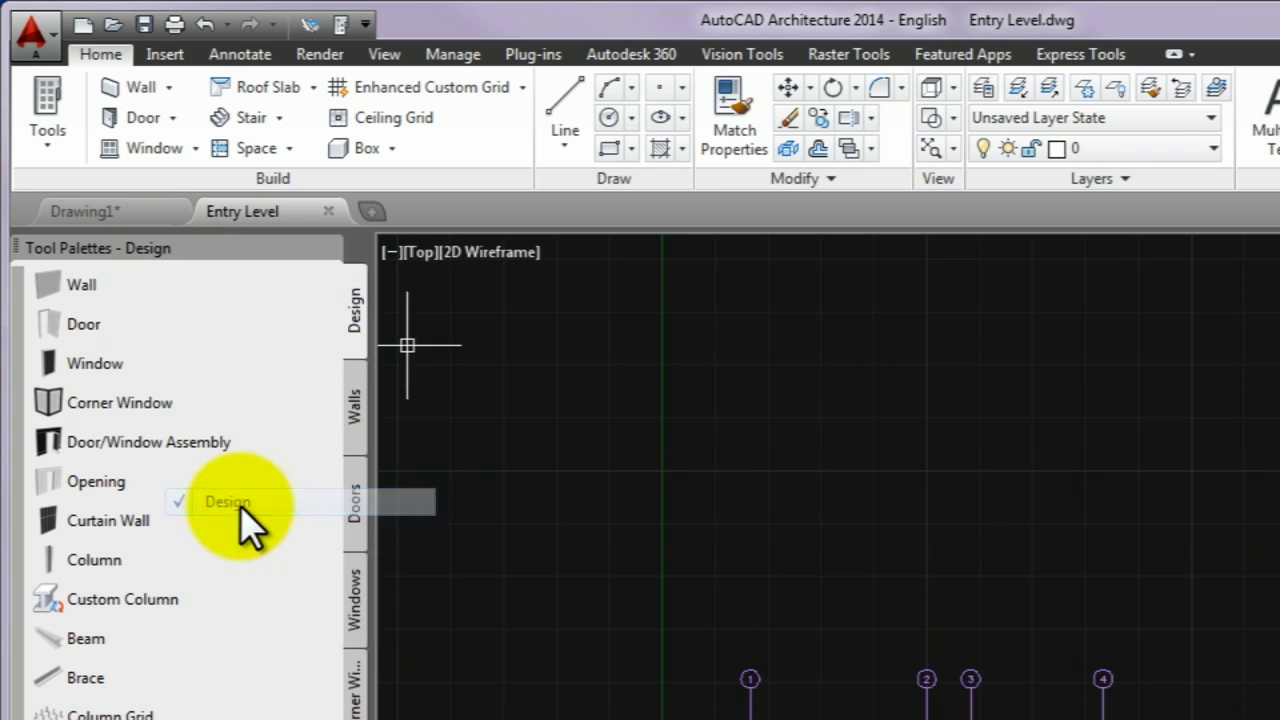
click(355, 420)
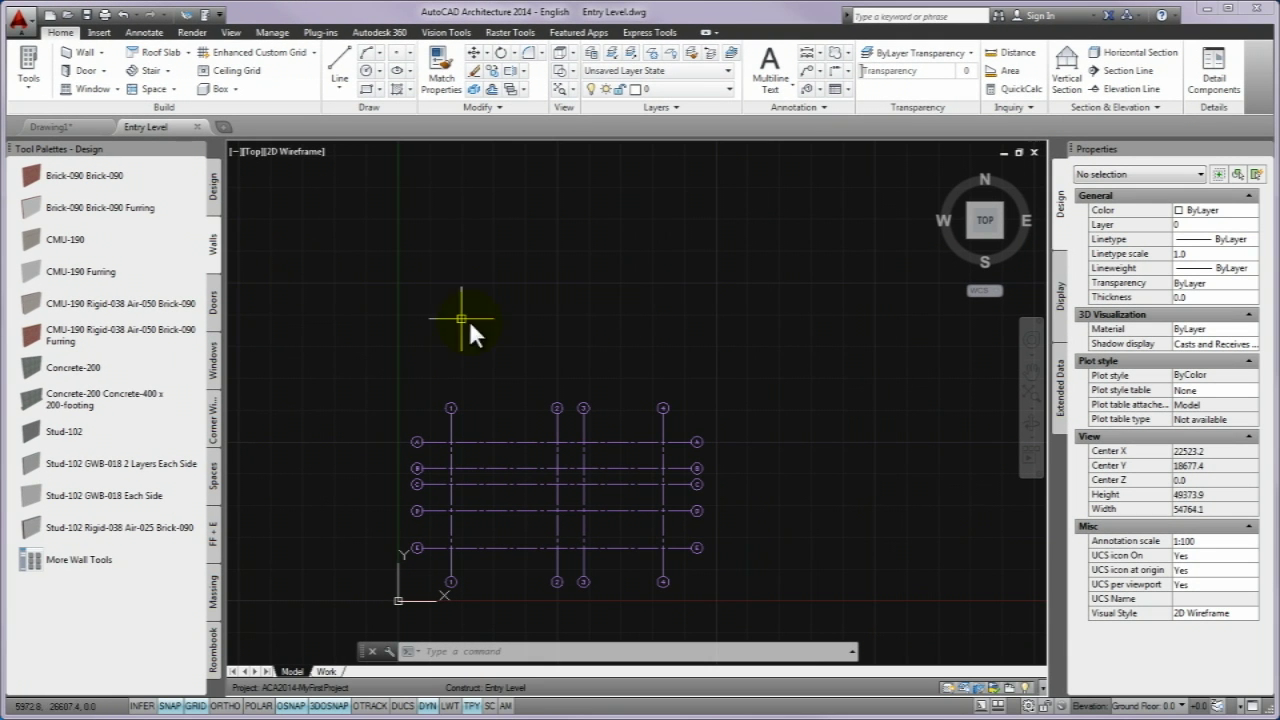
Zoom extents to the full grid, turn ORTHO on, and keep the Medium Detail display configuration.
middle_click(612, 360)
middle_click(612, 360)
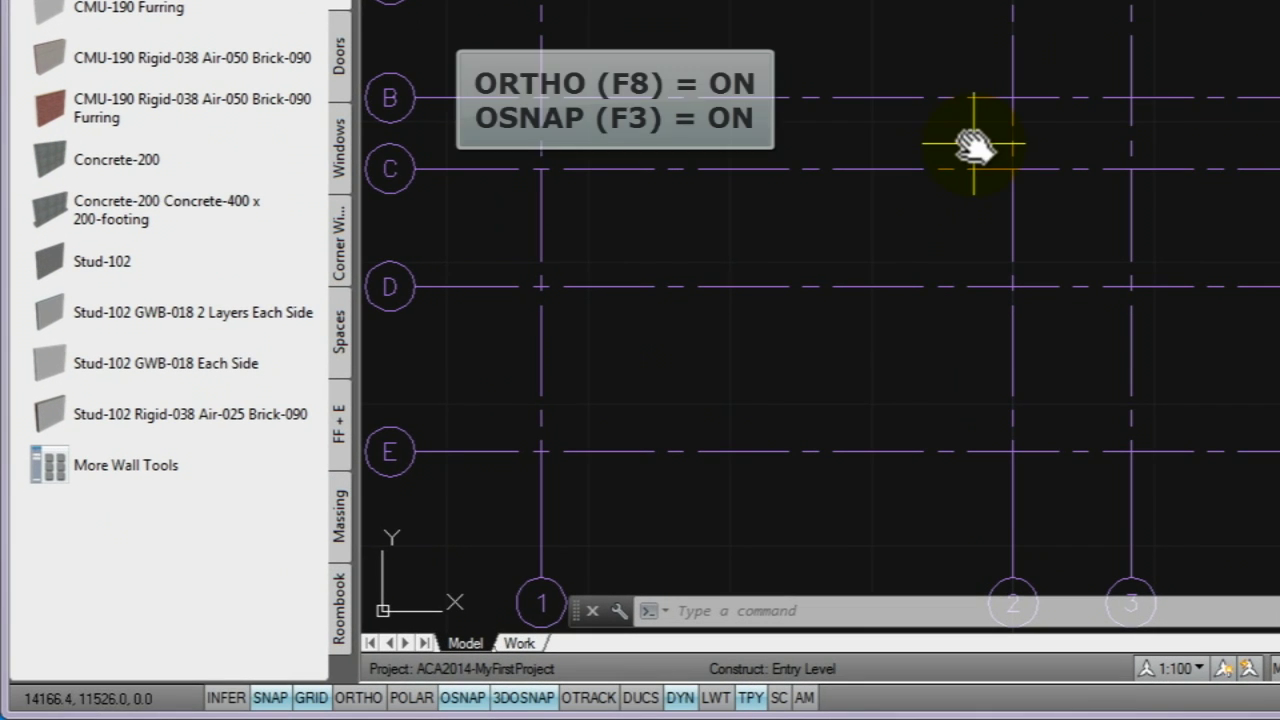
click(359, 698)
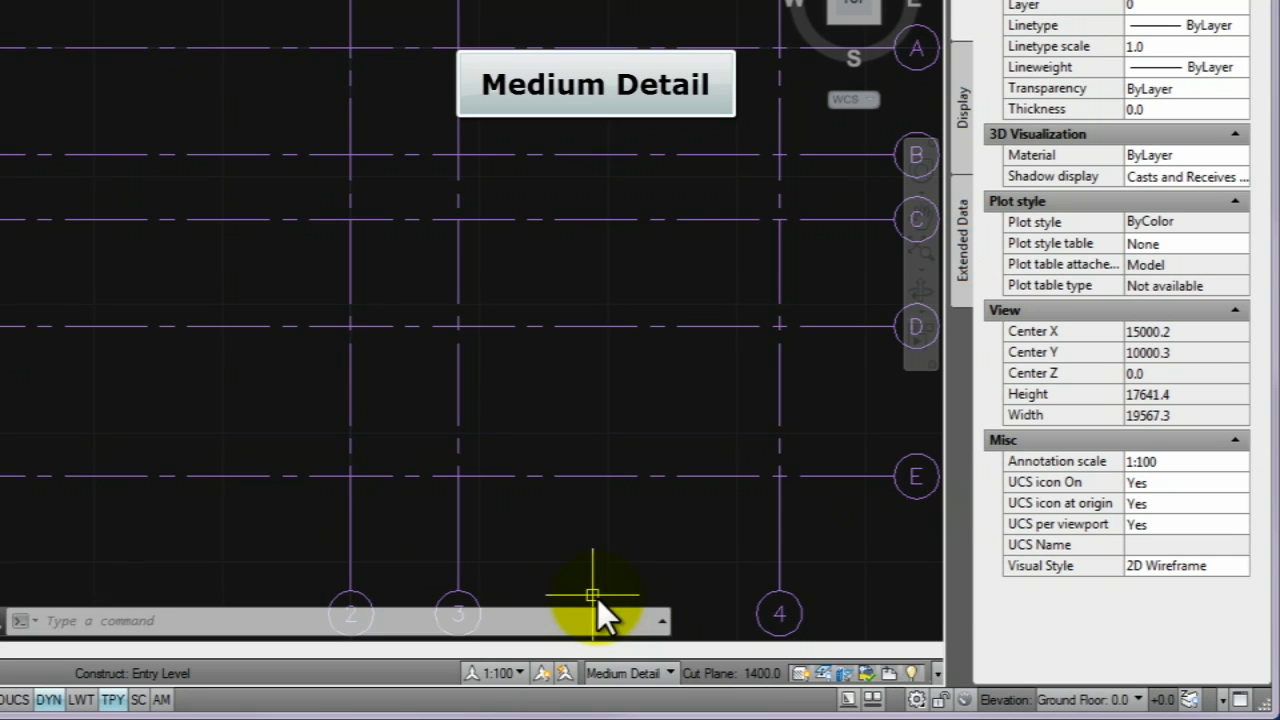
click(671, 672)
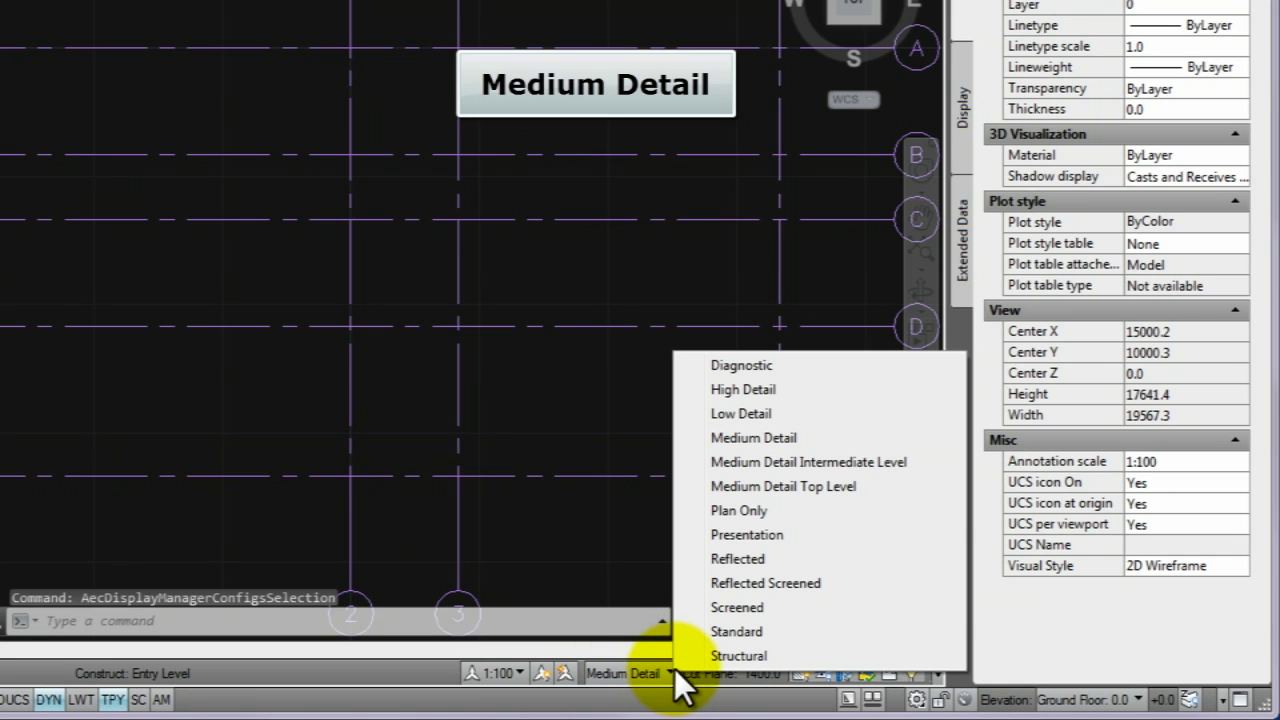
click(838, 440)
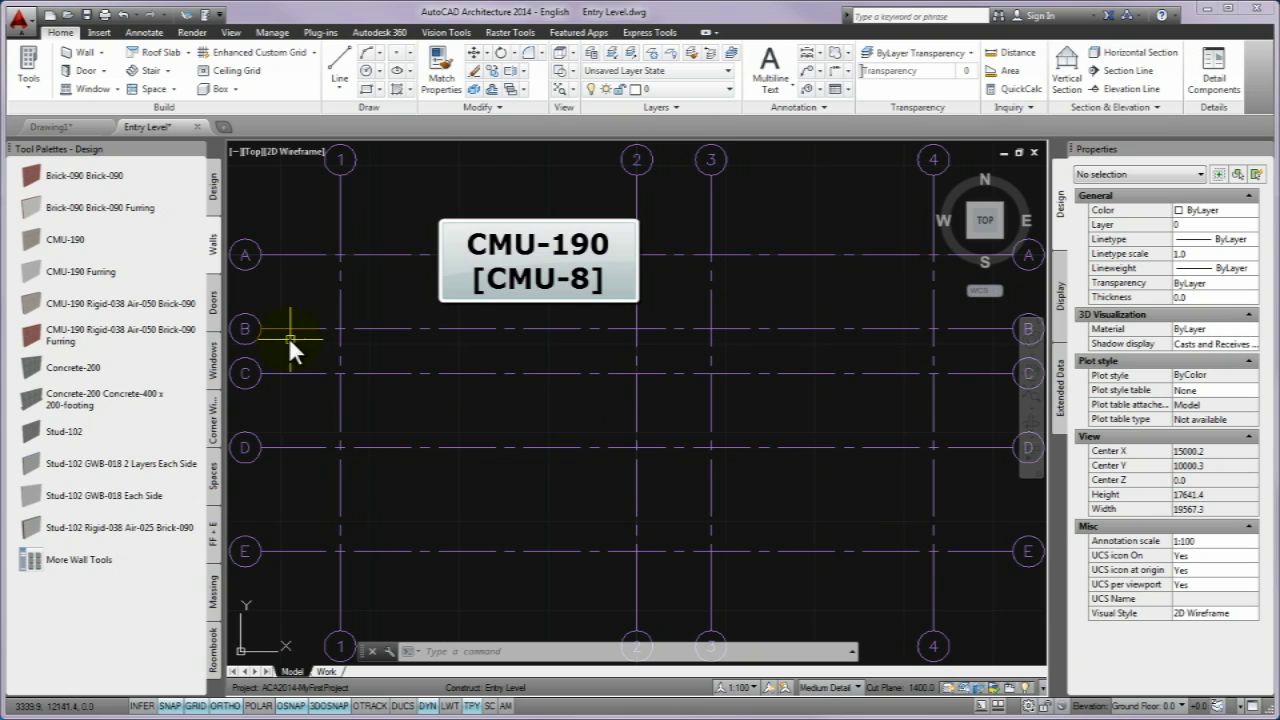
Start a CMU-190 wall: 190 width, 3000 base height, Baseline justification.
click(65, 242)
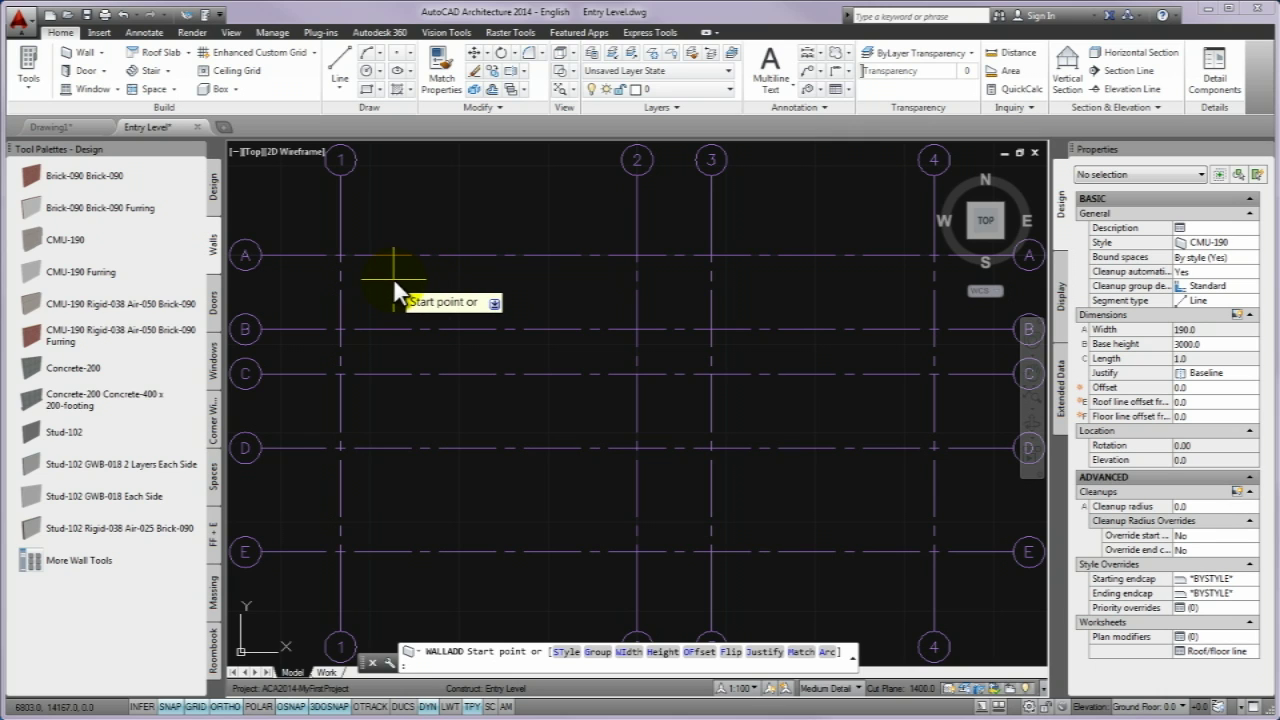
Anchor the CMU-190 wall's start at grid intersection A/1 using an Intersection snap.
key(F8)
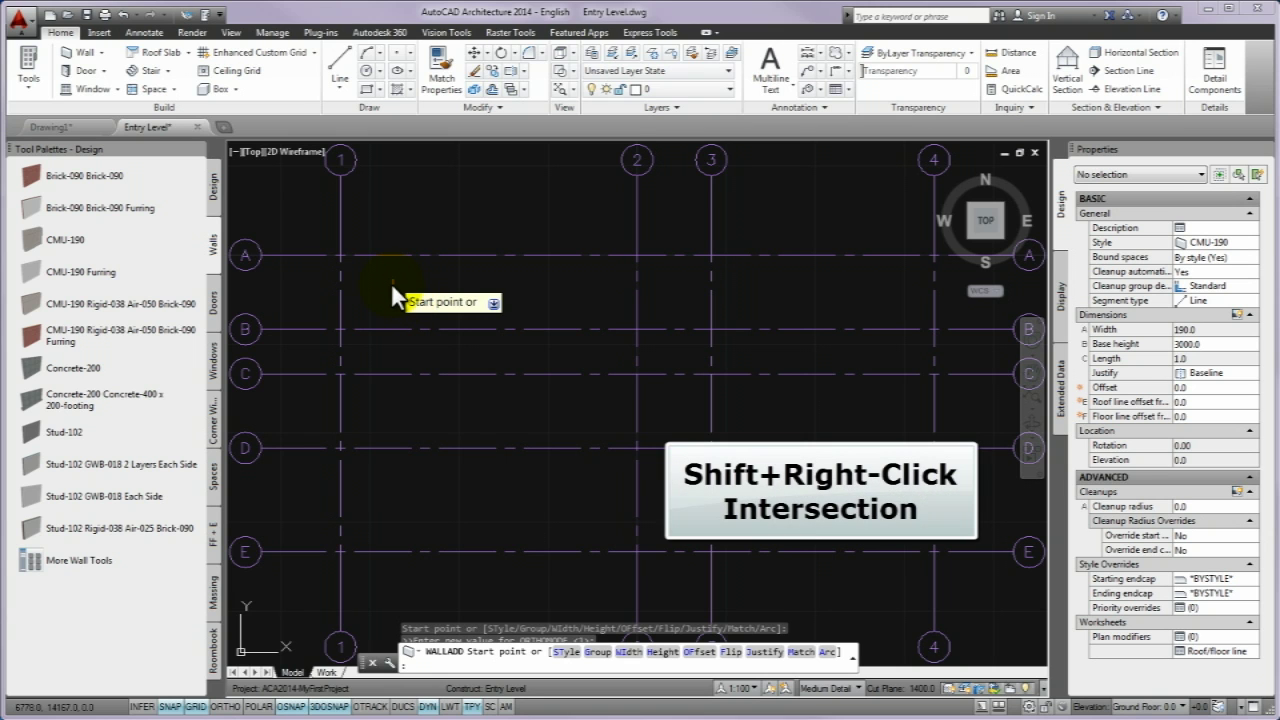
shift+right_click(391, 283)
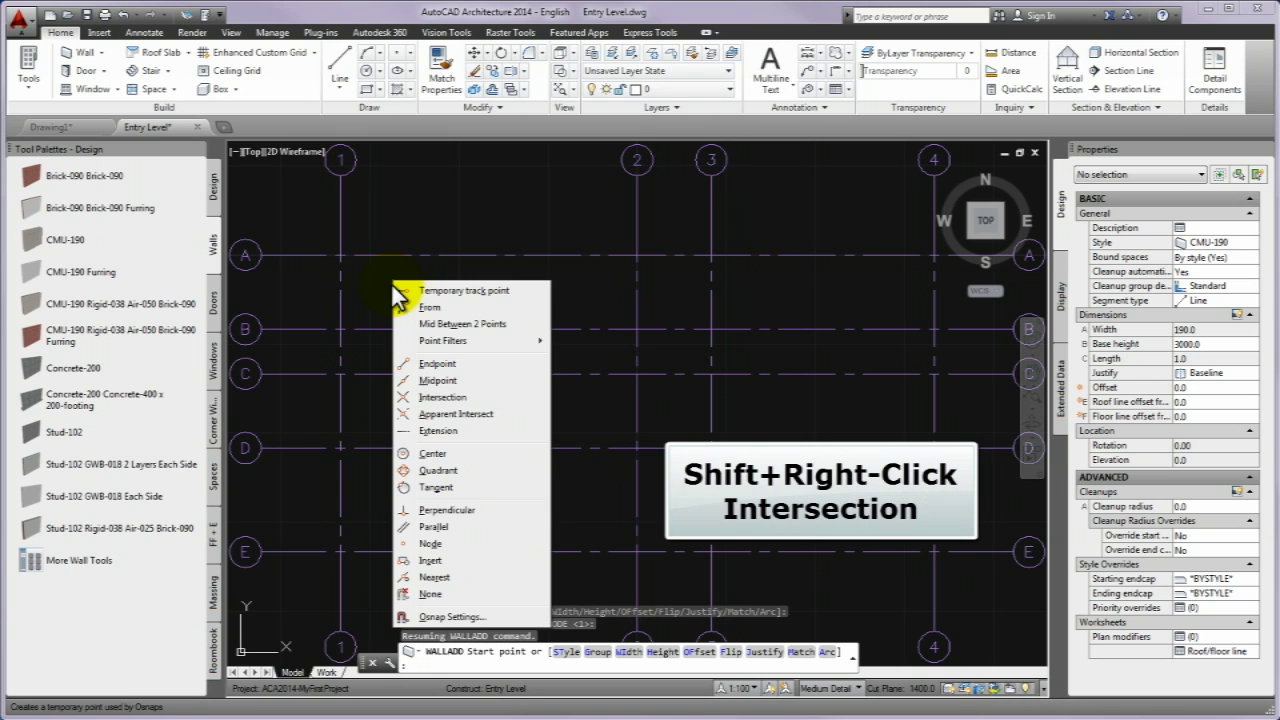
click(478, 398)
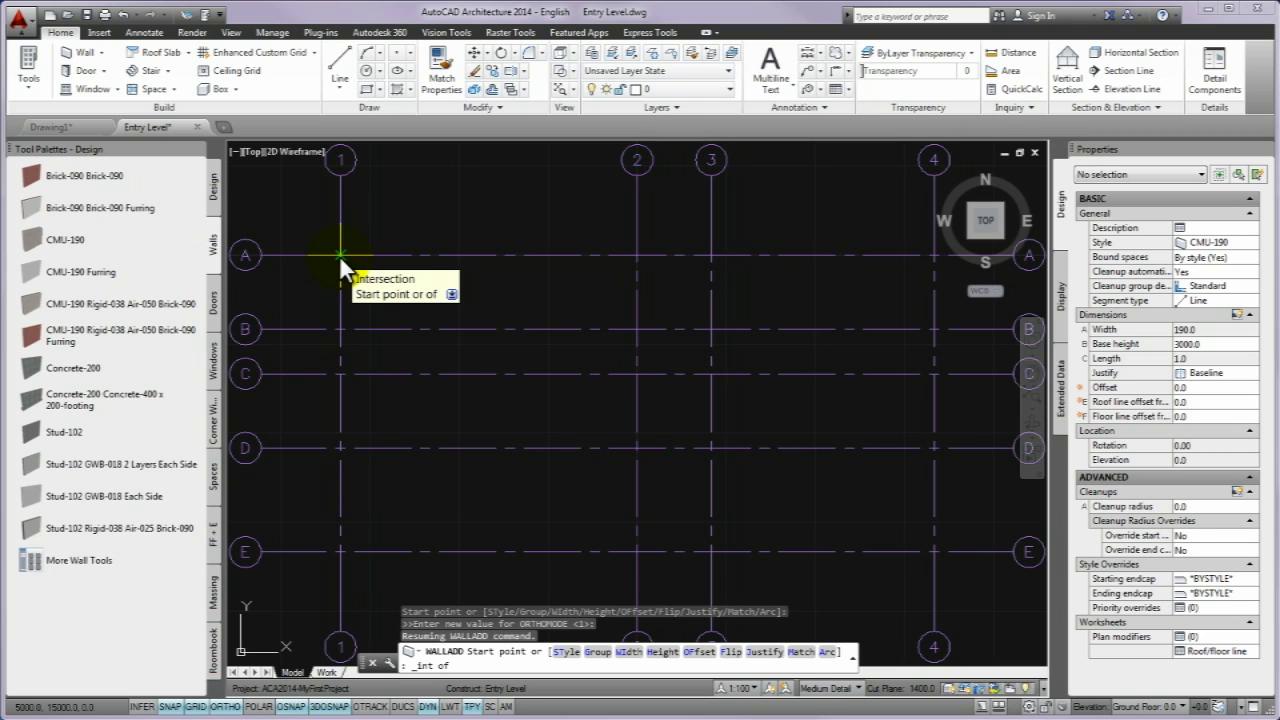
click(339, 255)
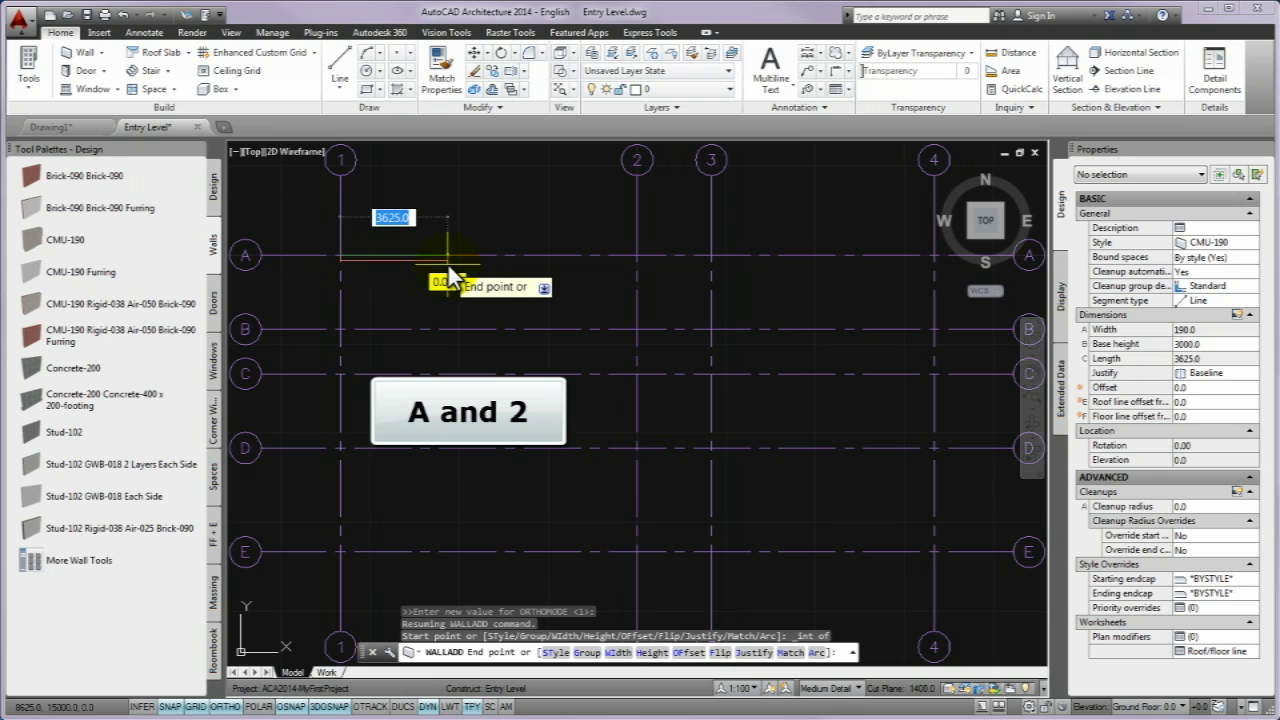
End the first wall along grid A at intersection A/2 with an Intersection snap.
shift+right_click(640, 260)
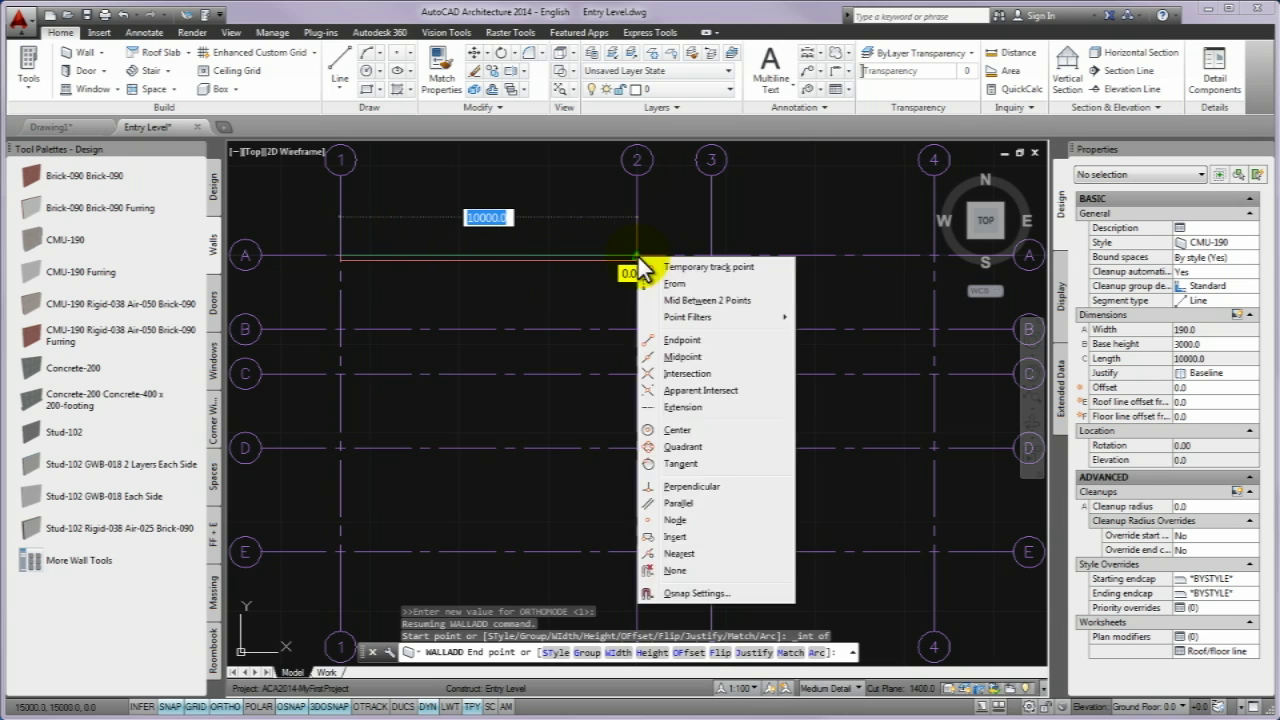
click(687, 374)
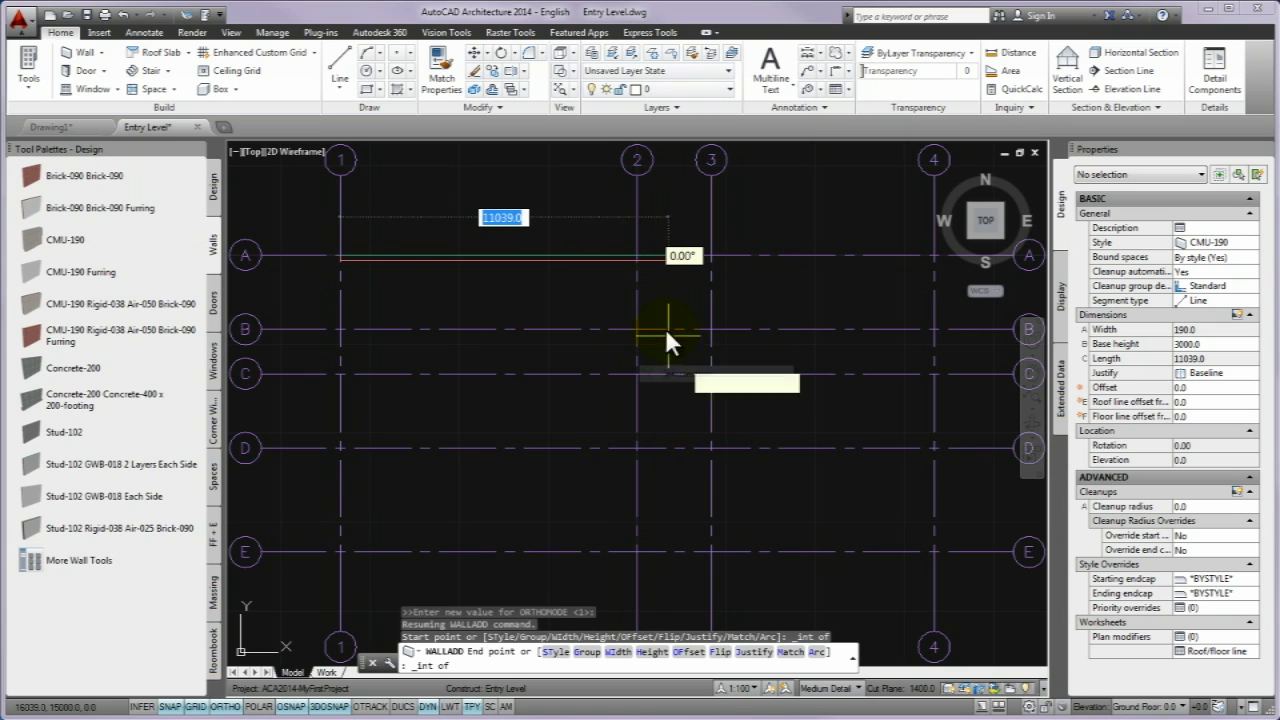
click(637, 258)
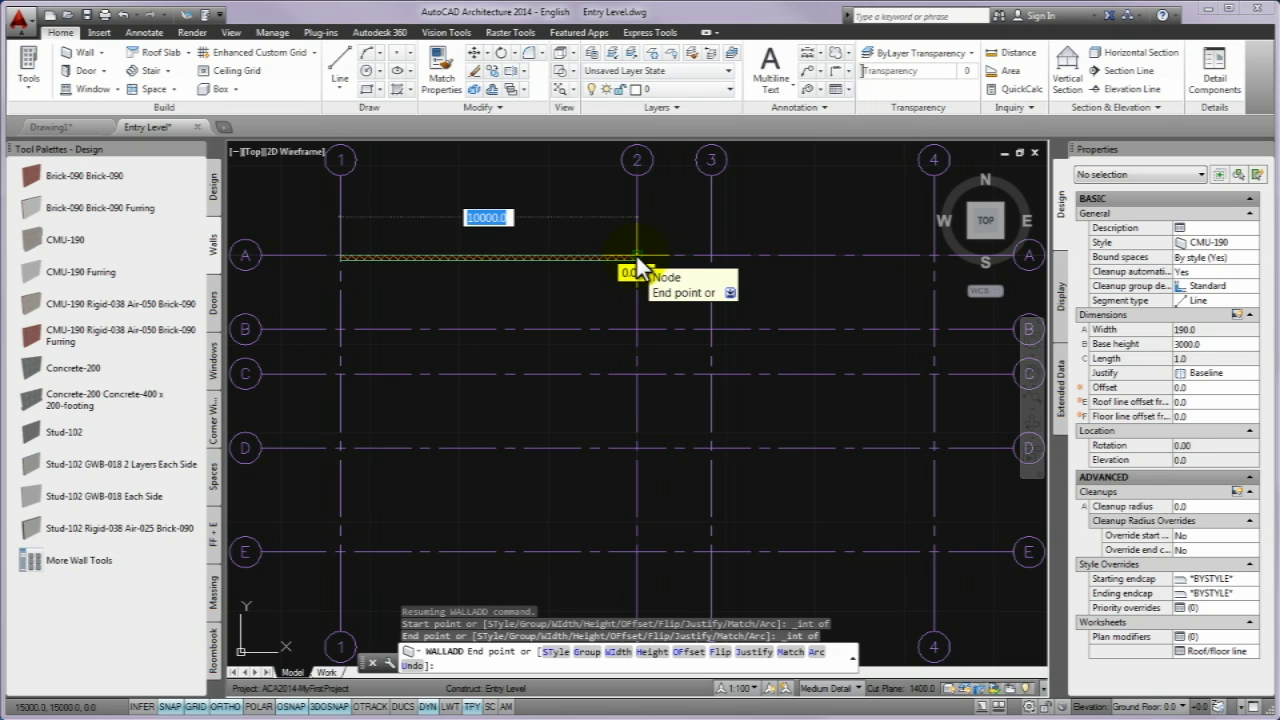
click(637, 258)
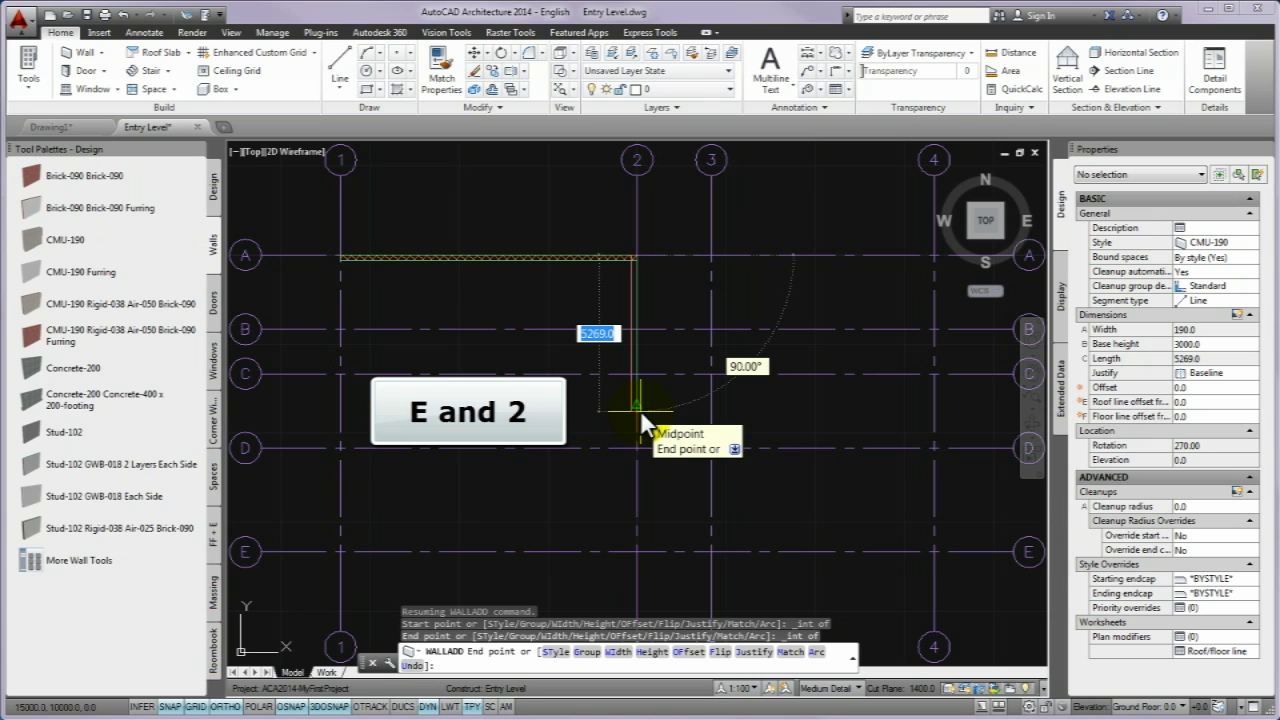
Continue the wall down grid 2 to E/2, then along grid E toward E/1.
shift+right_click(634, 546)
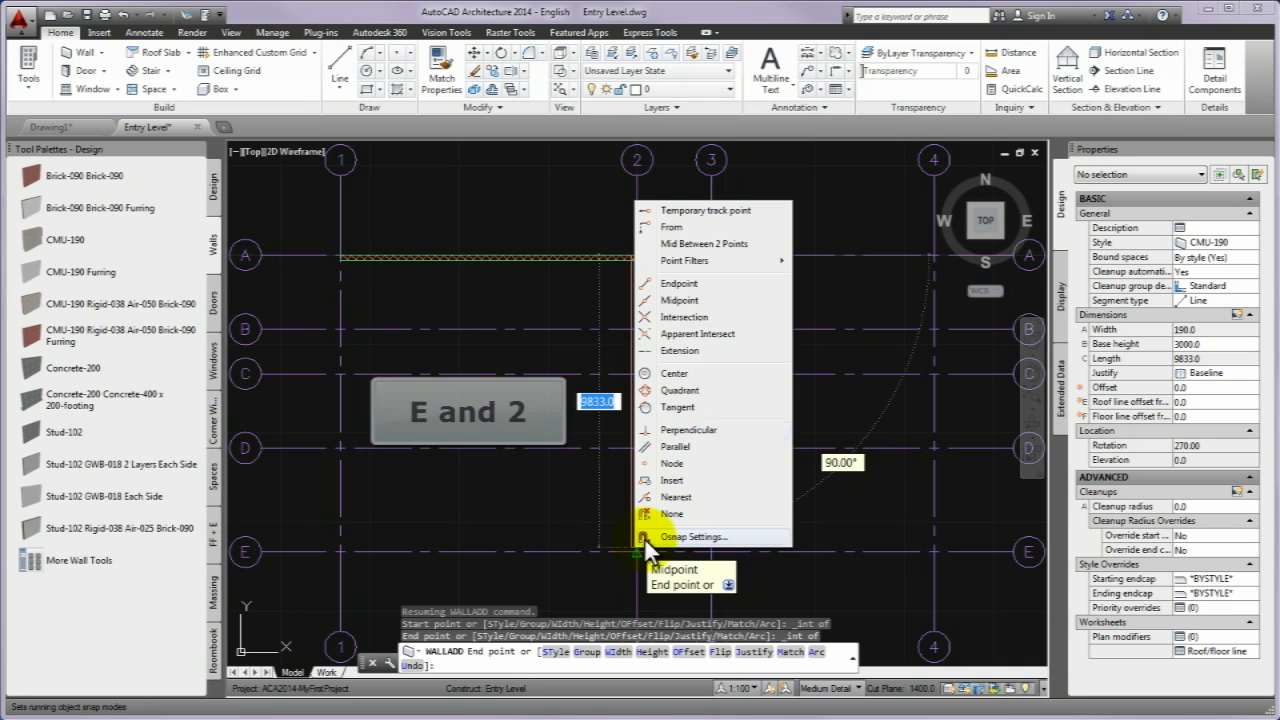
click(683, 316)
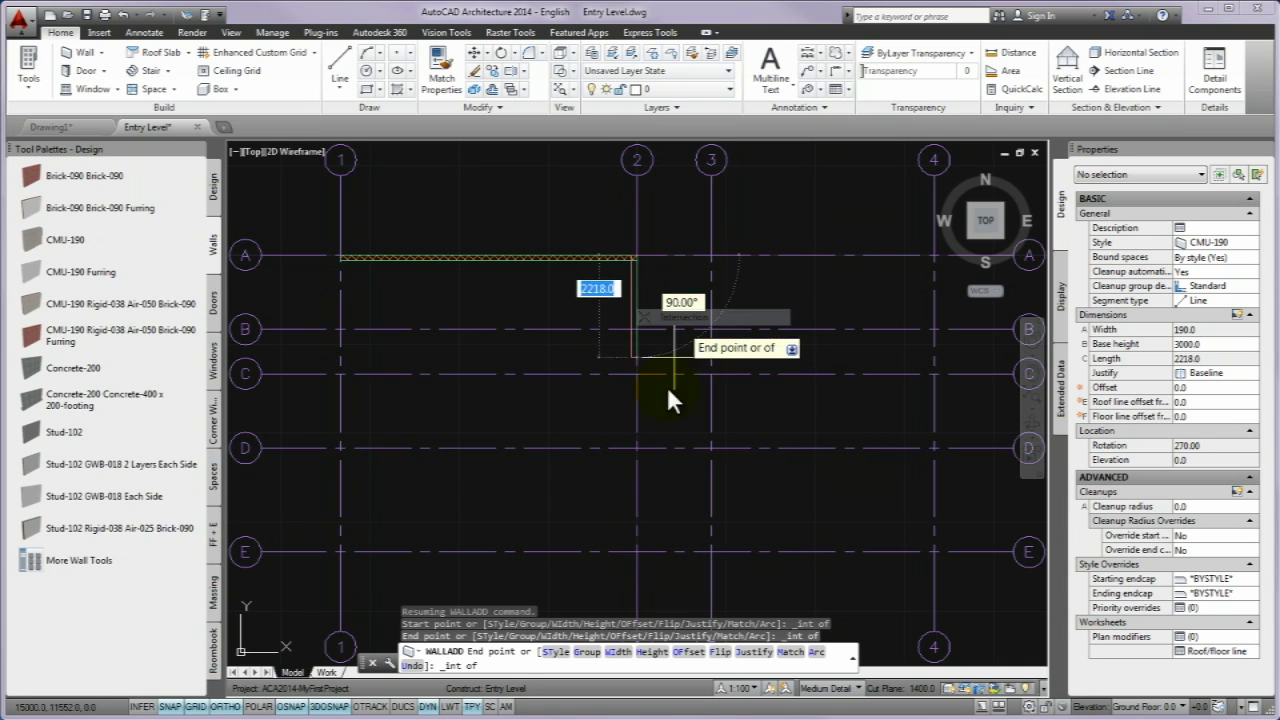
click(638, 547)
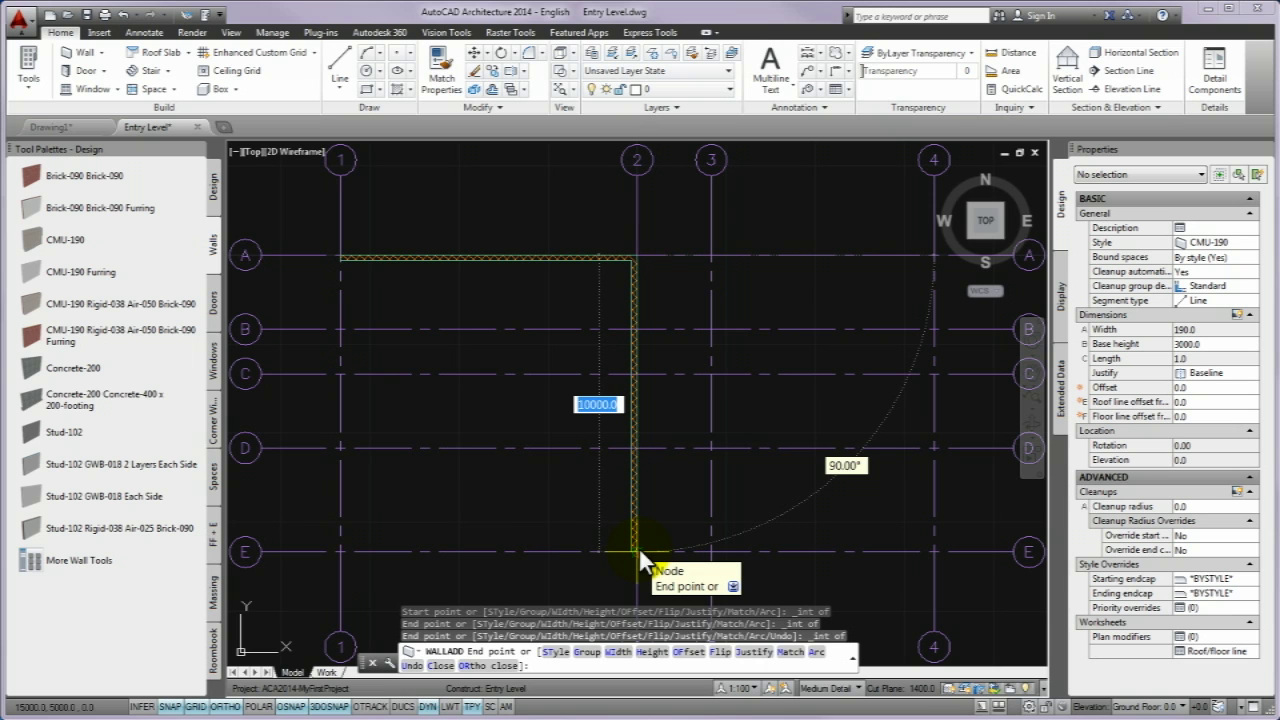
click(342, 549)
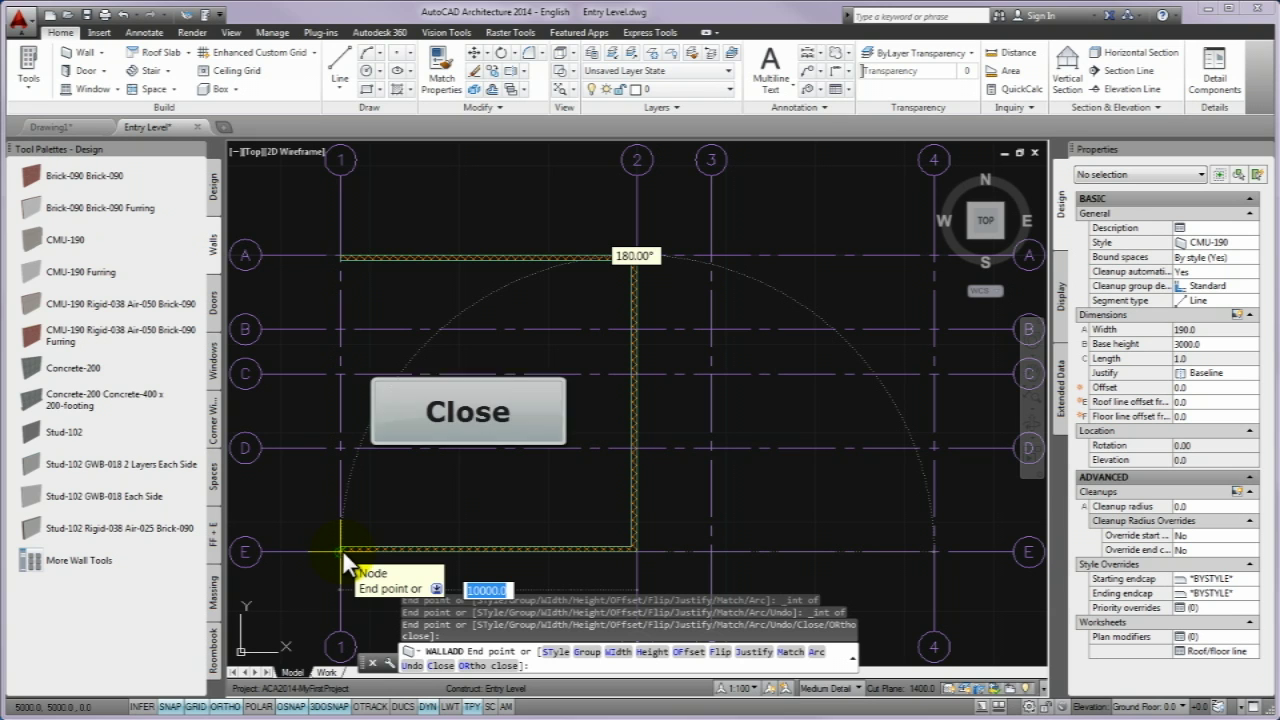
Fix the wall end at E1 and close it back to A/1, completing the room.
click(342, 549)
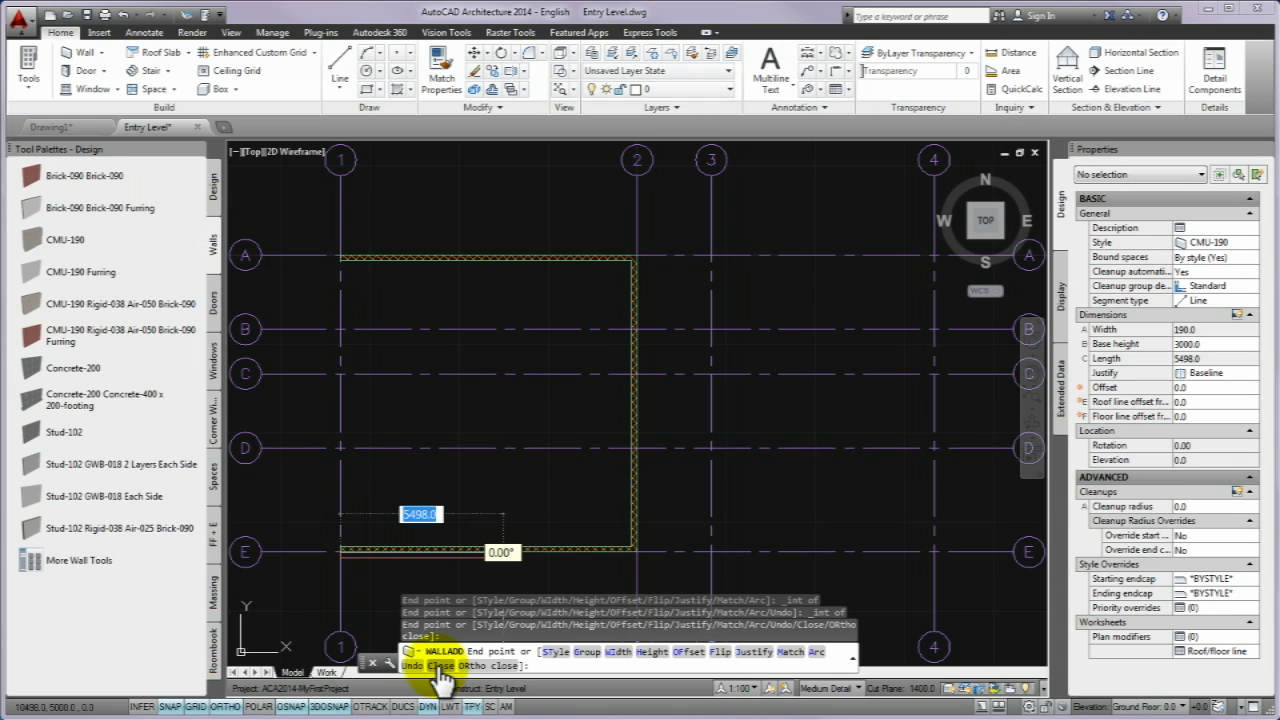
click(440, 665)
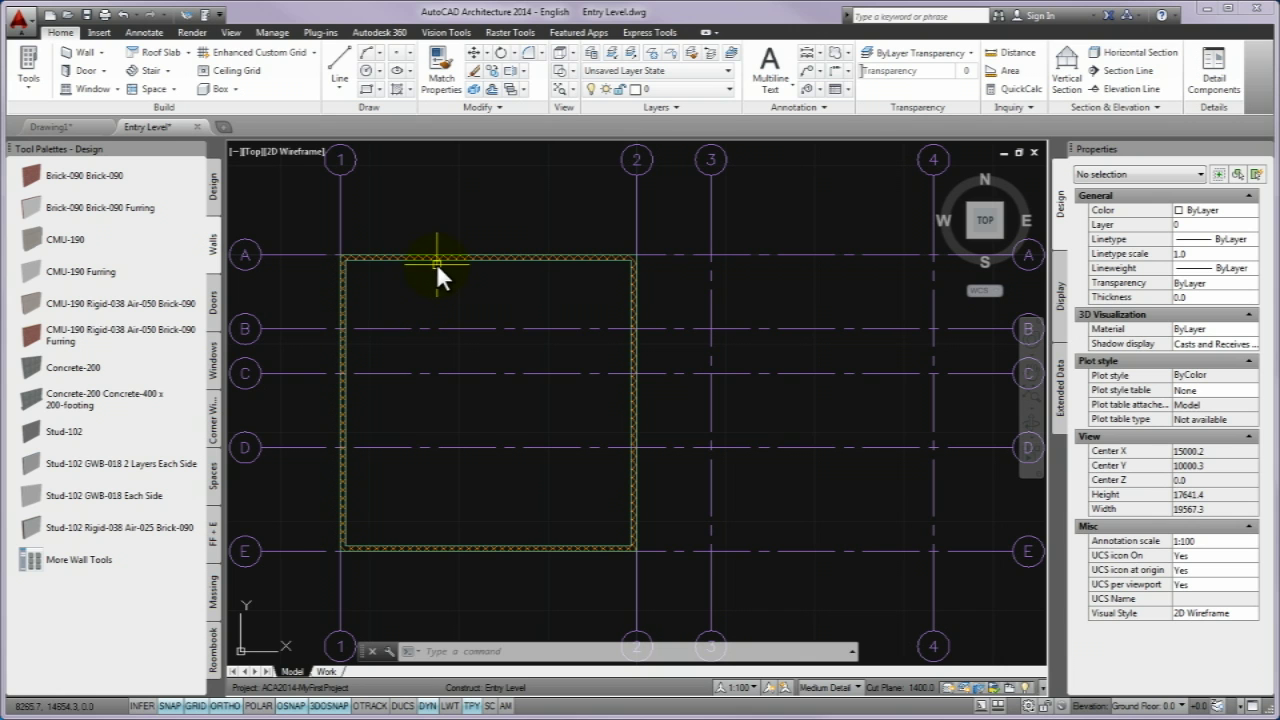
Select the room's top wall and start a matching wall with Add Selected.
click(437, 261)
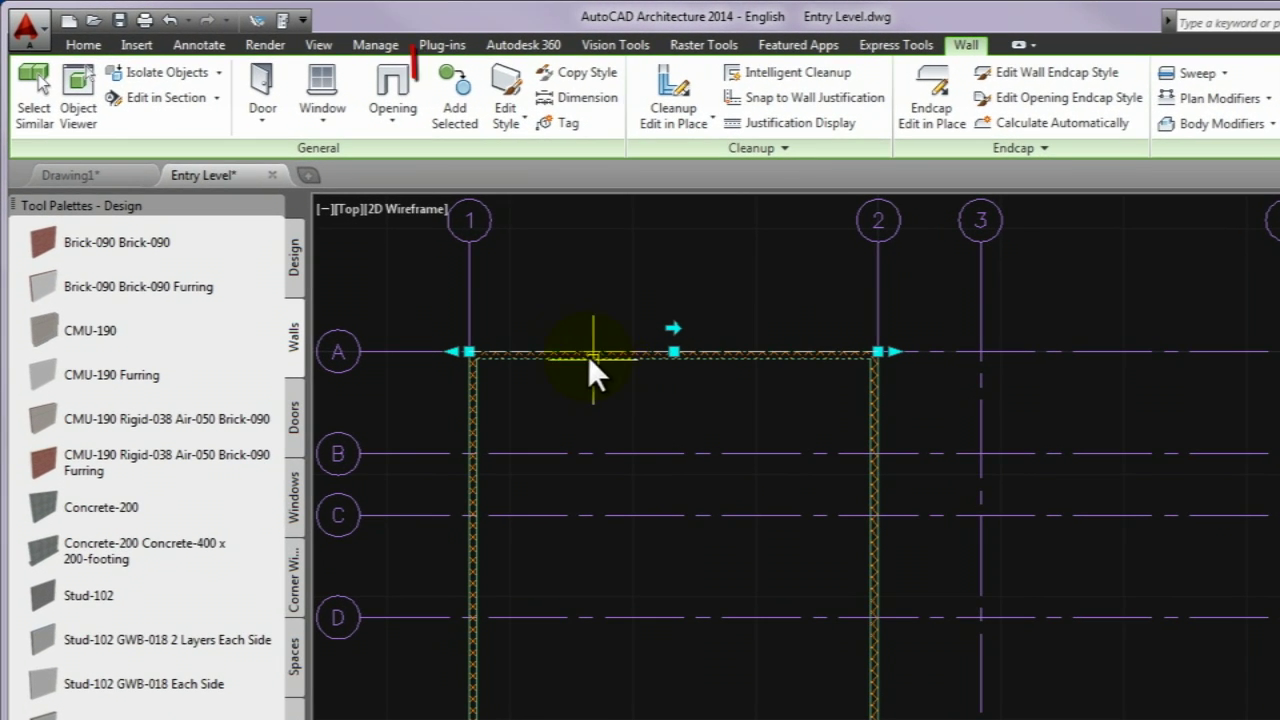
click(461, 110)
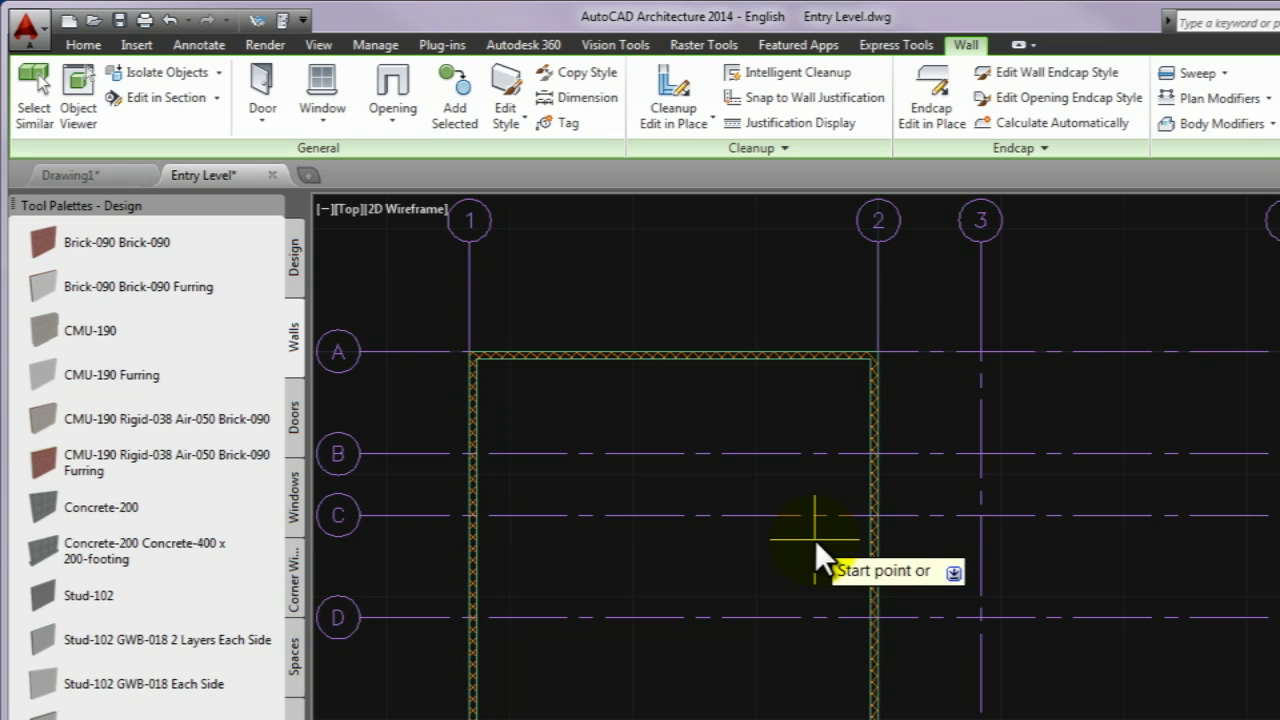
Draw an interior CMU-190 wall from C/2 to C/3 using Intersection snaps, then end the command.
shift+right_click(880, 514)
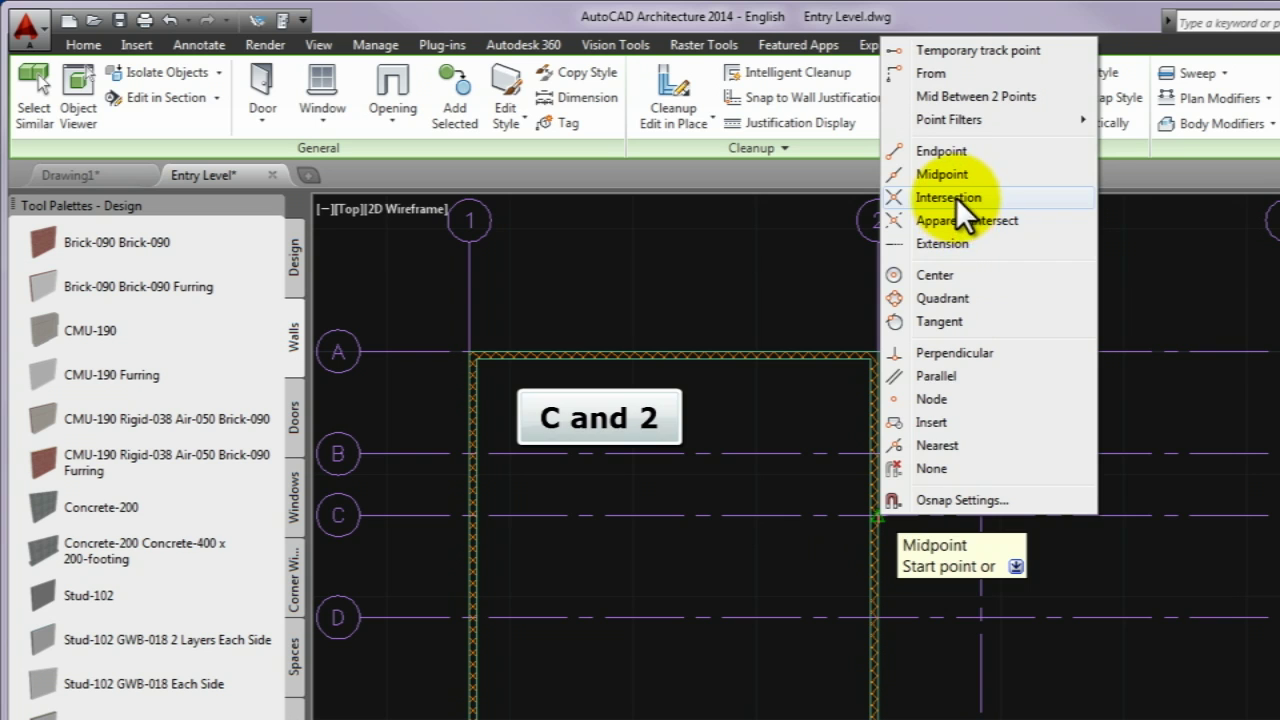
click(956, 197)
click(882, 515)
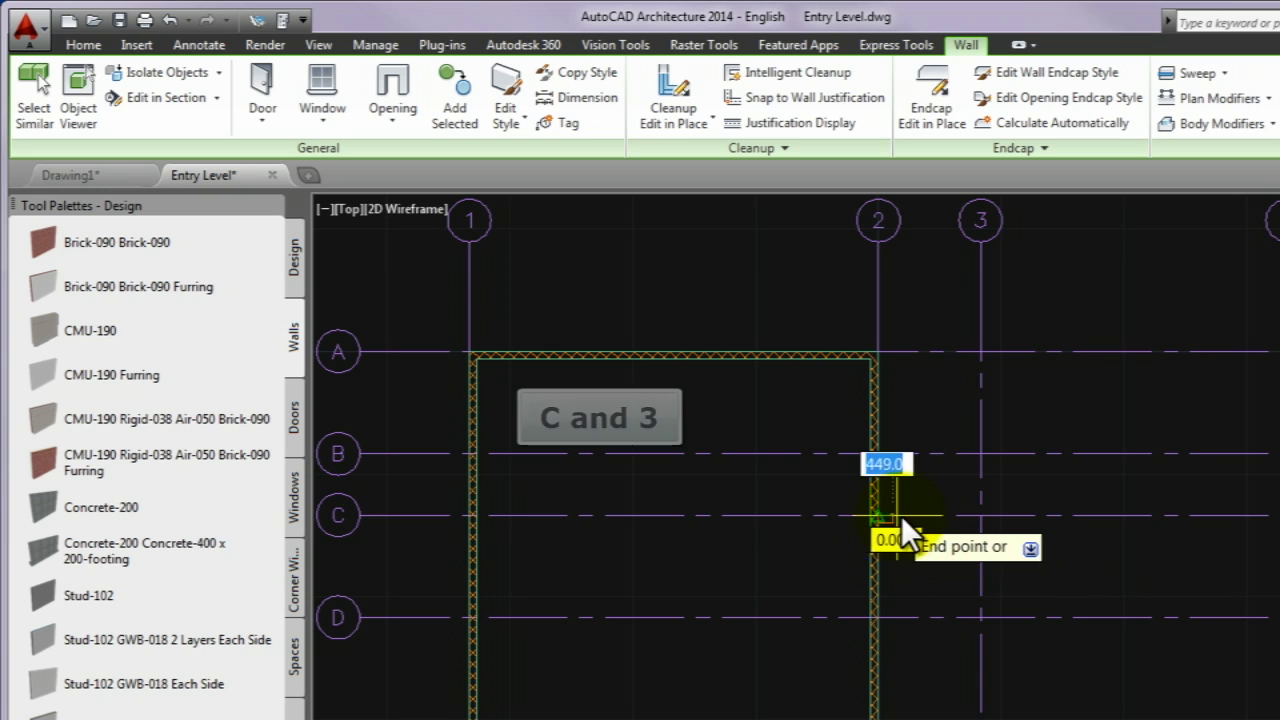
click(981, 516)
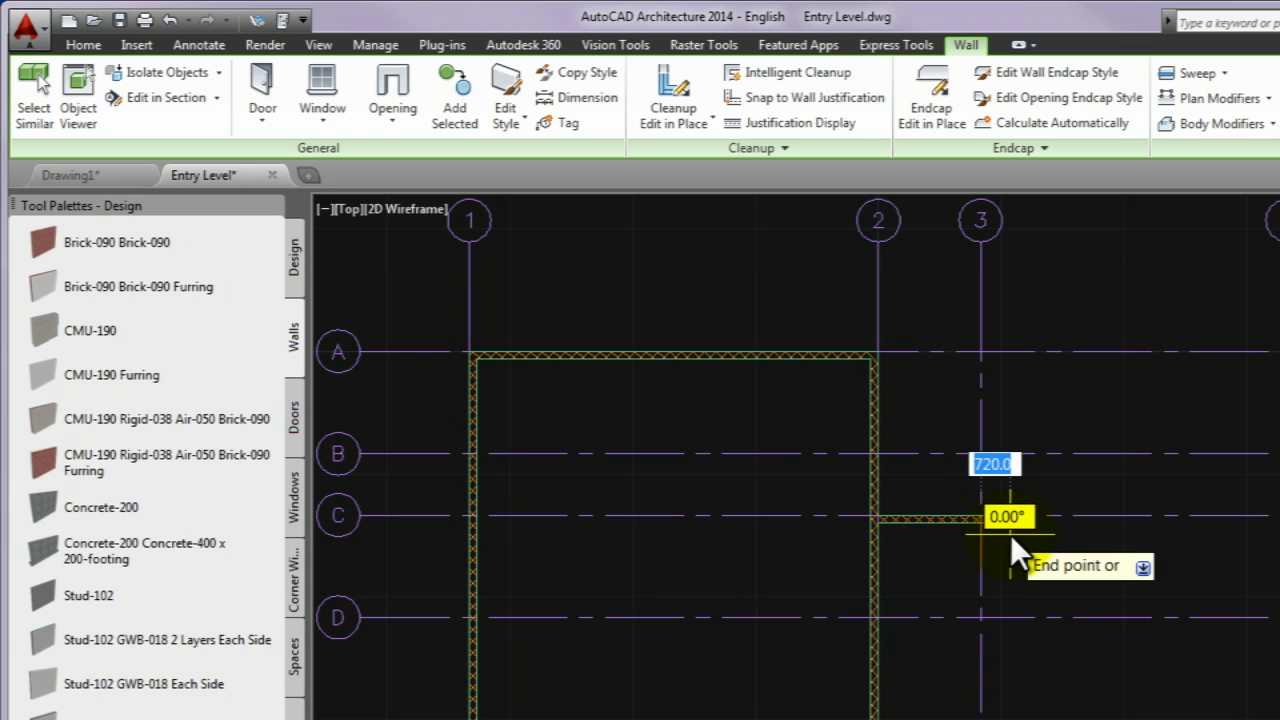
key(Return)
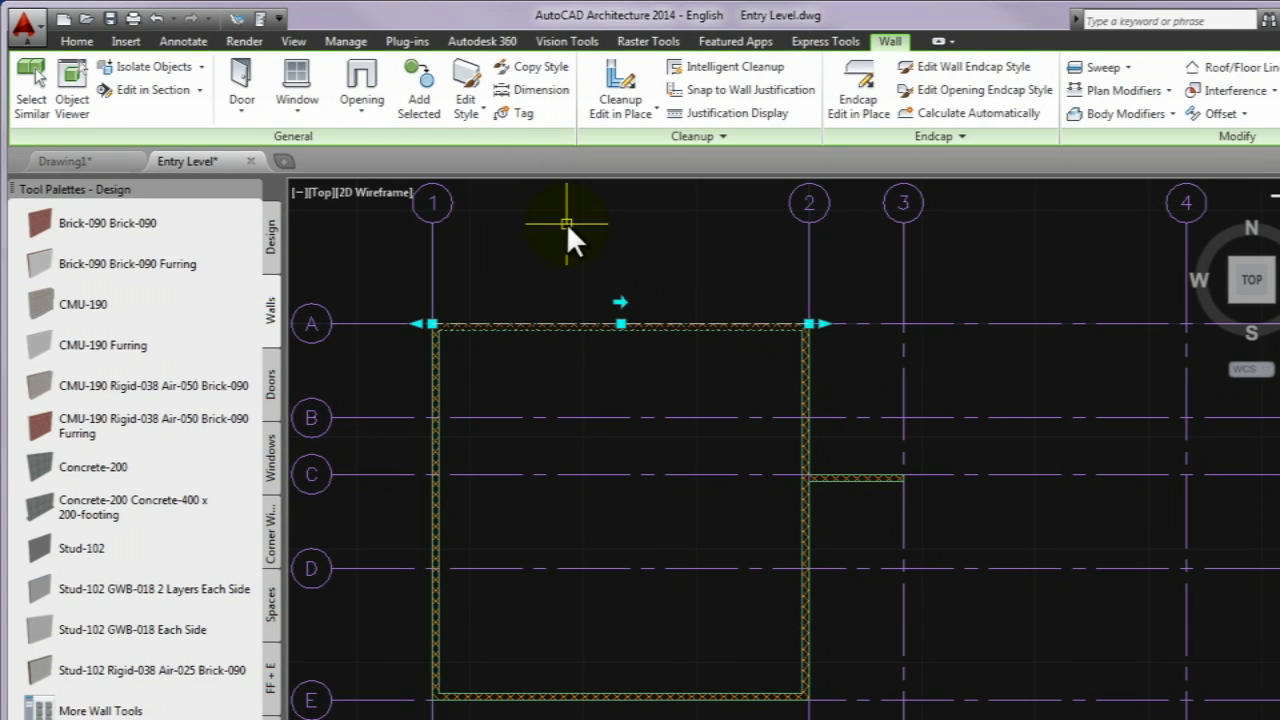
Add another wall matching the selected one, starting at grid intersection D/3.
right_click(566, 222)
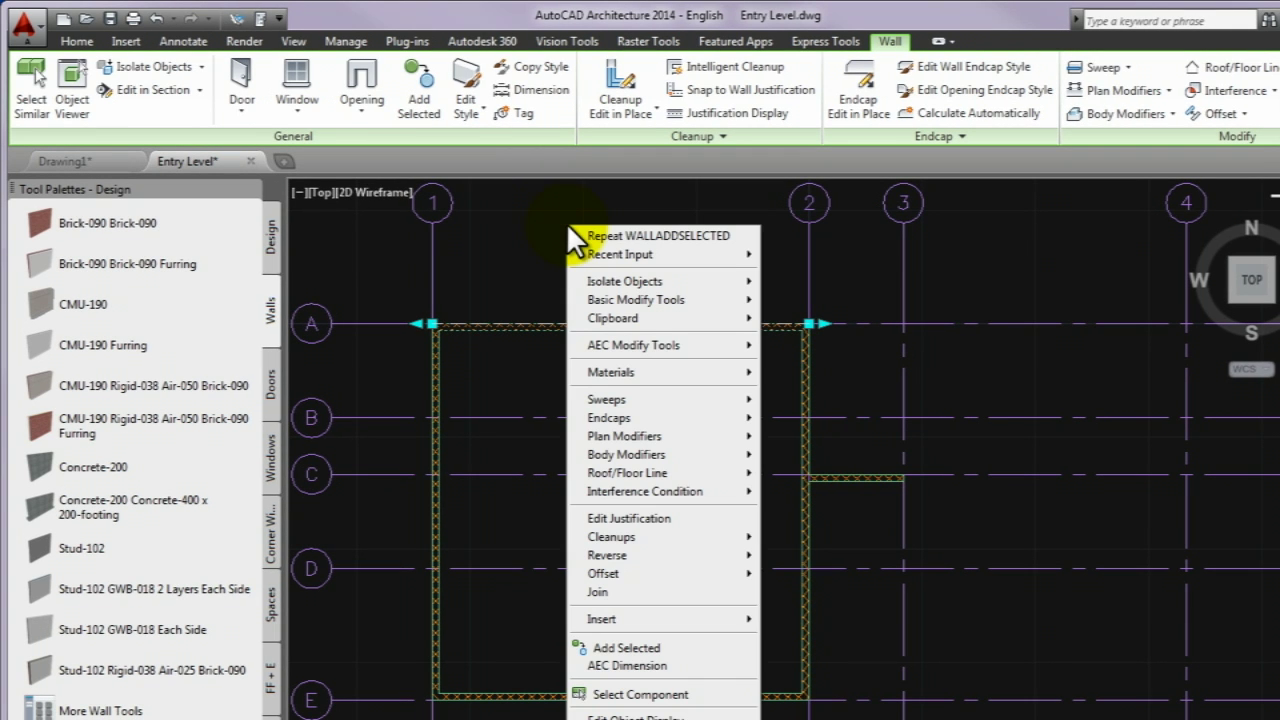
mouse_move(667, 456)
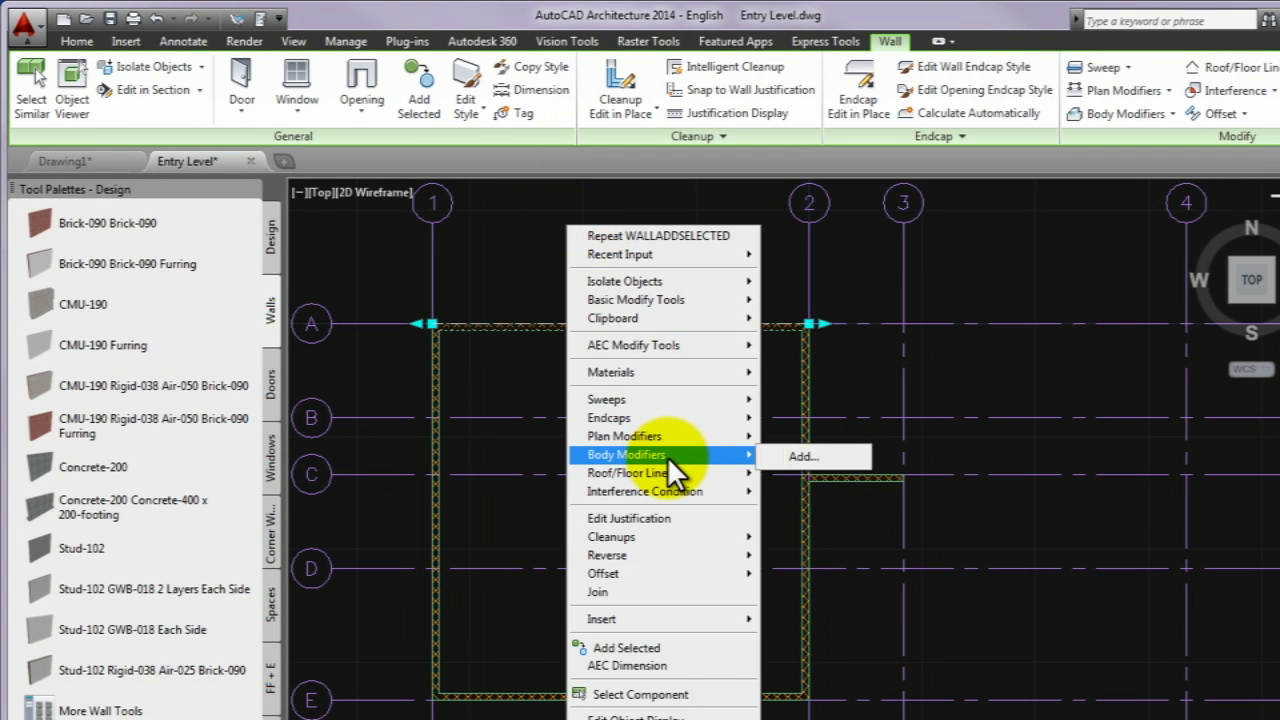
click(682, 646)
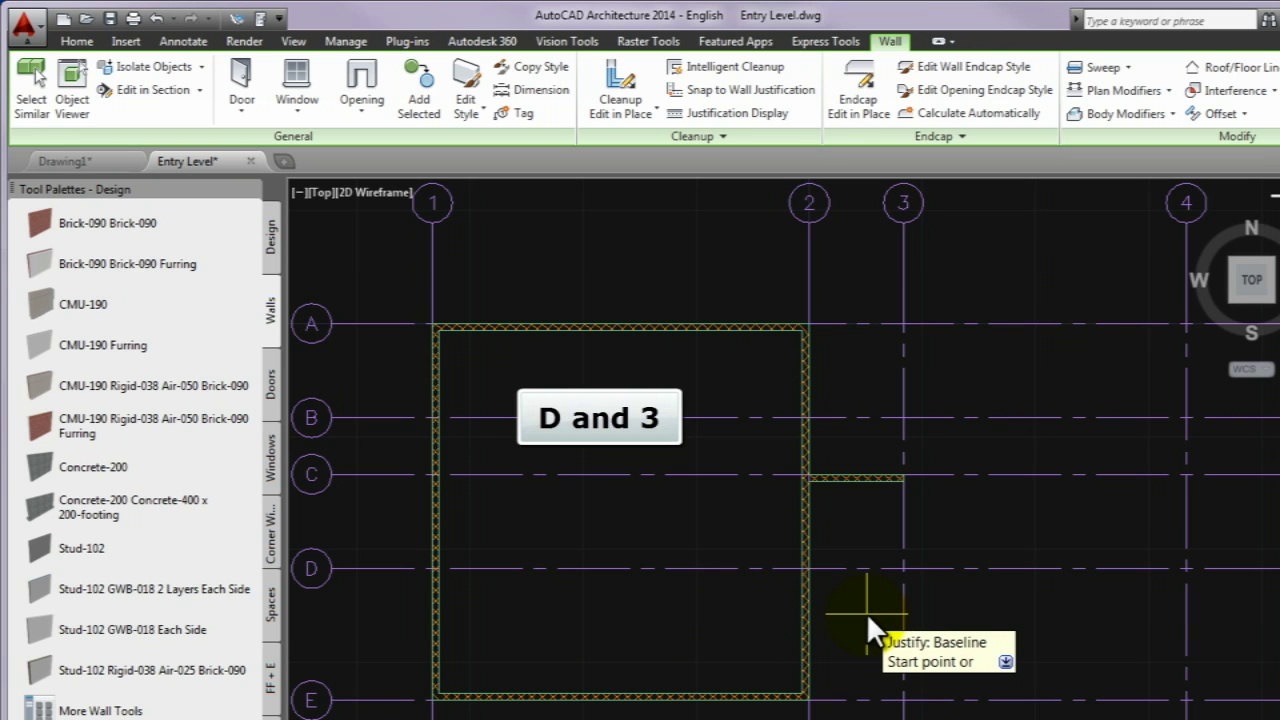
click(901, 567)
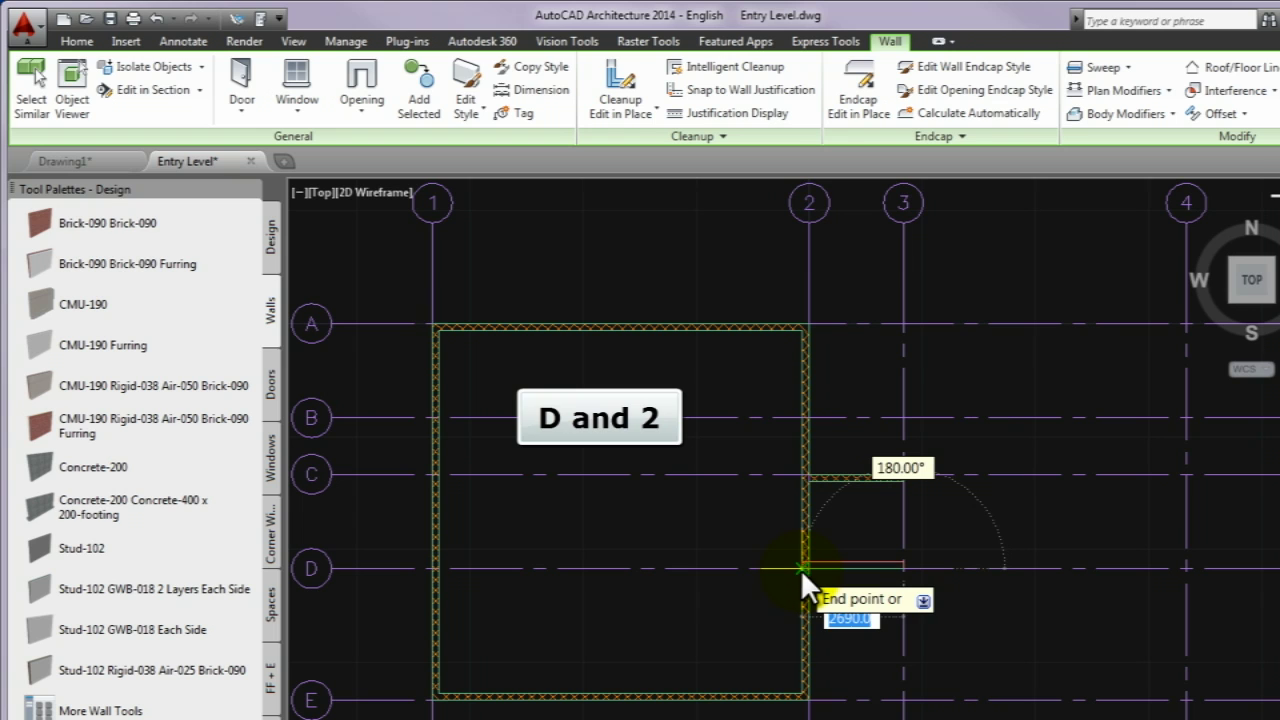